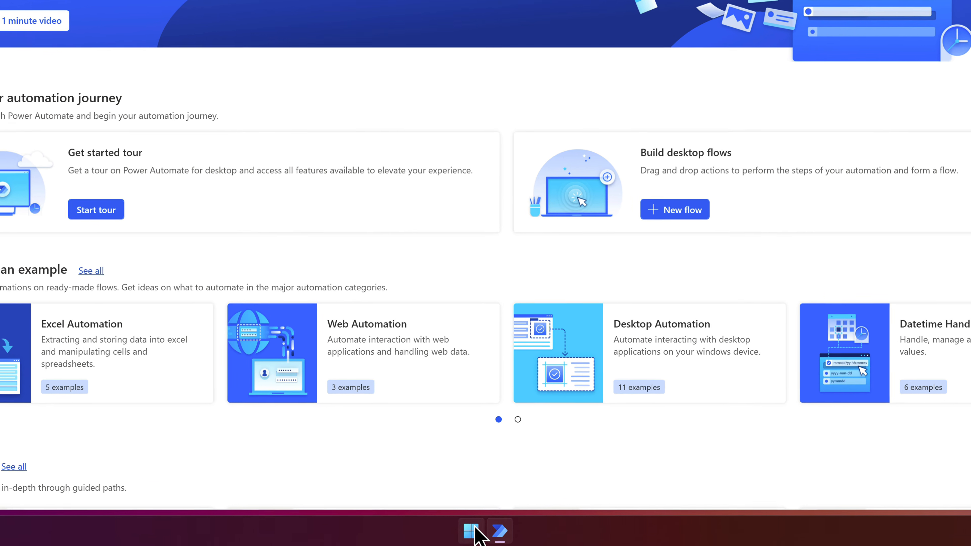
Open Power Automate by searching for it from the Start menu
click(474, 533)
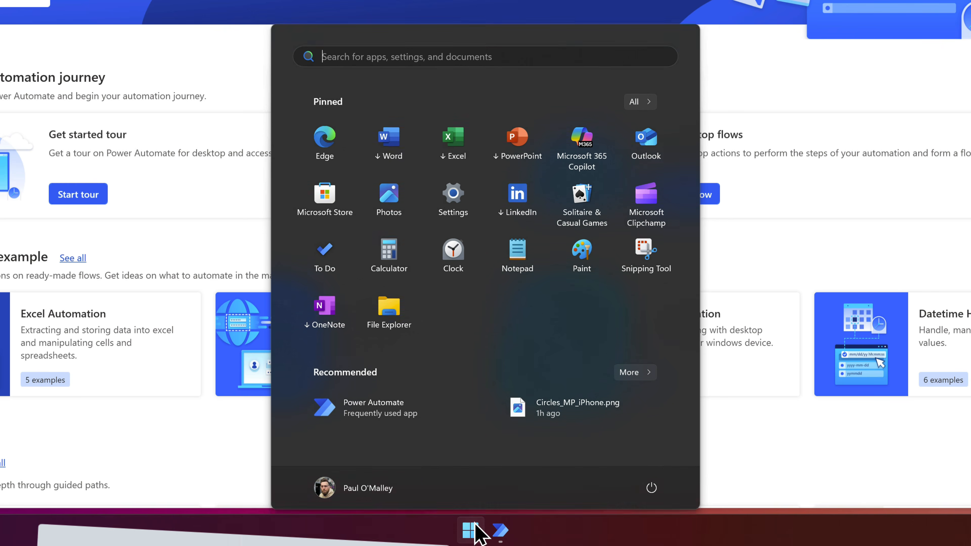
text(power a)
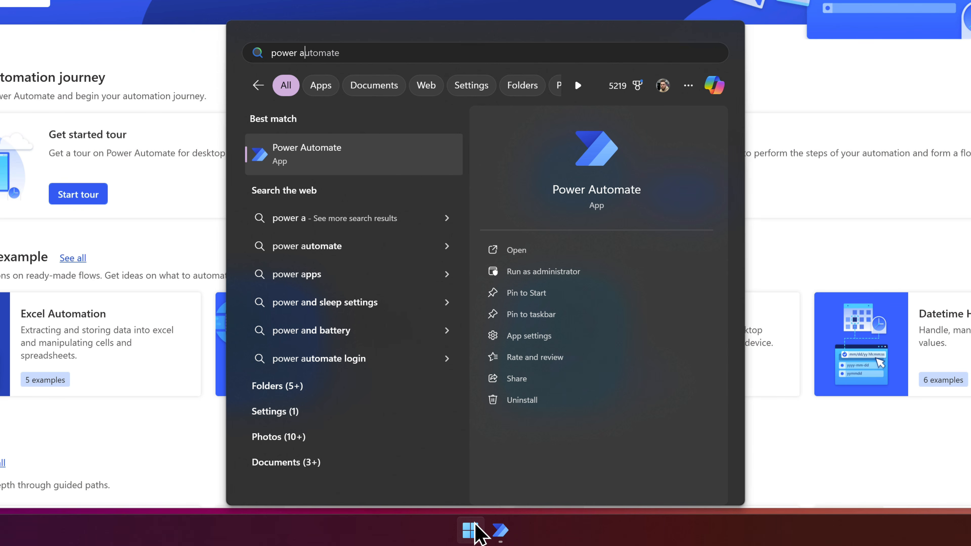
click(476, 532)
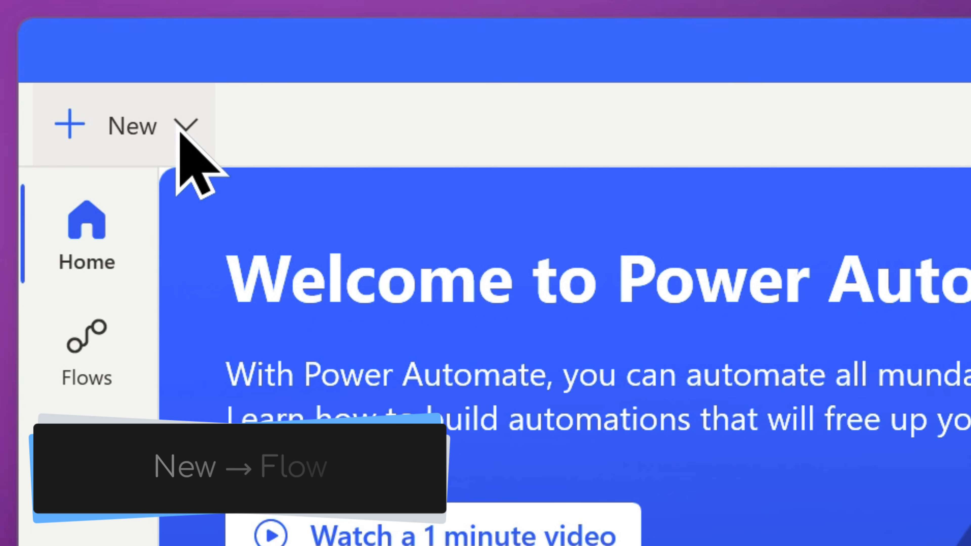
Create a new desktop flow named Microsoft Store Update Checker
click(179, 134)
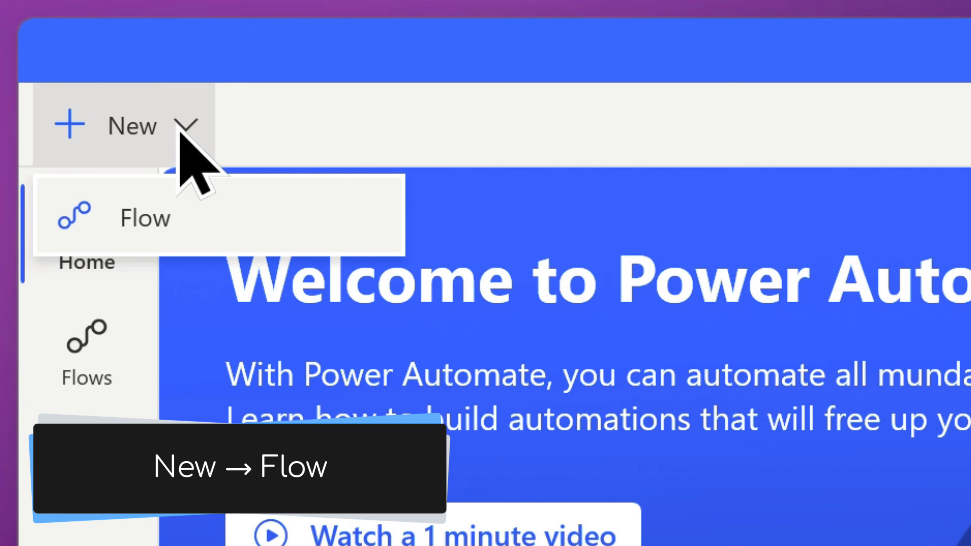
click(251, 210)
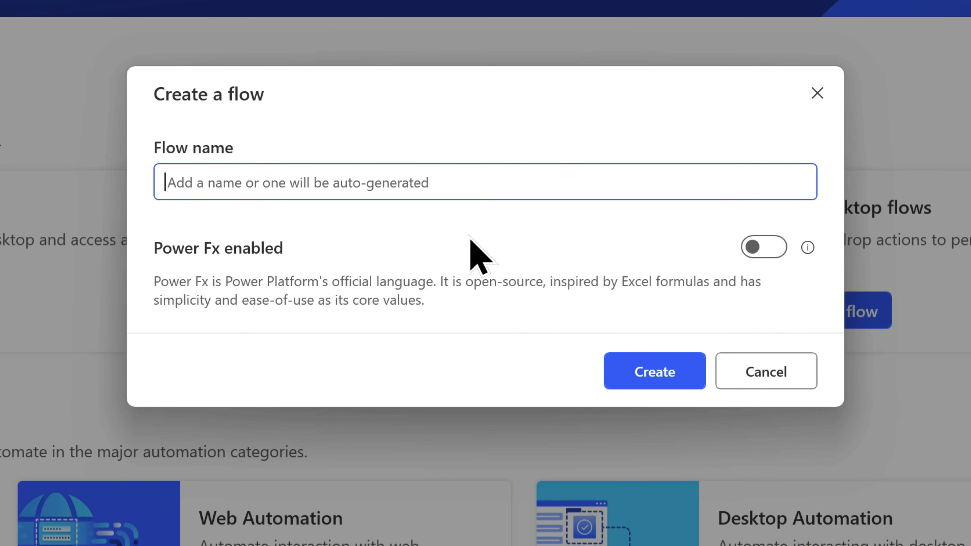
text(Microsoft Store Update Checker)
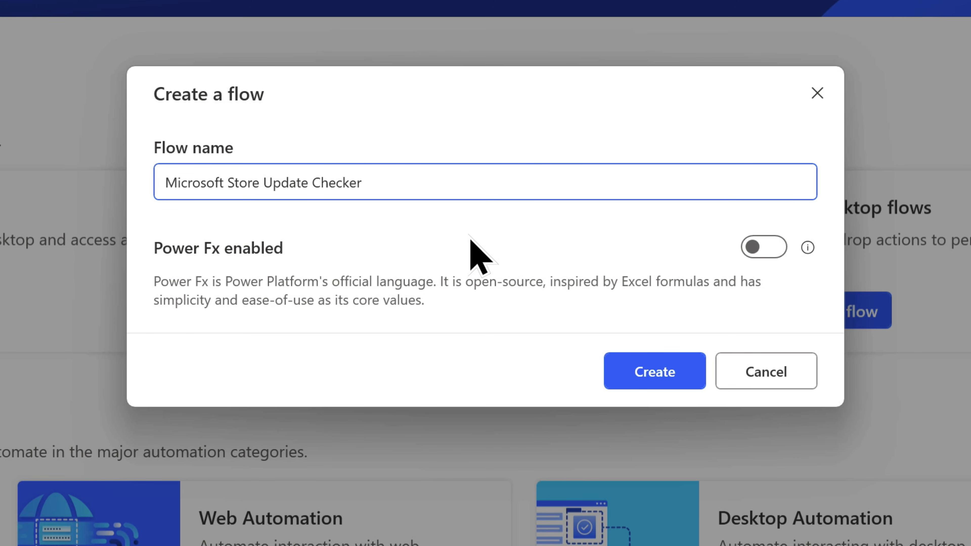
click(685, 378)
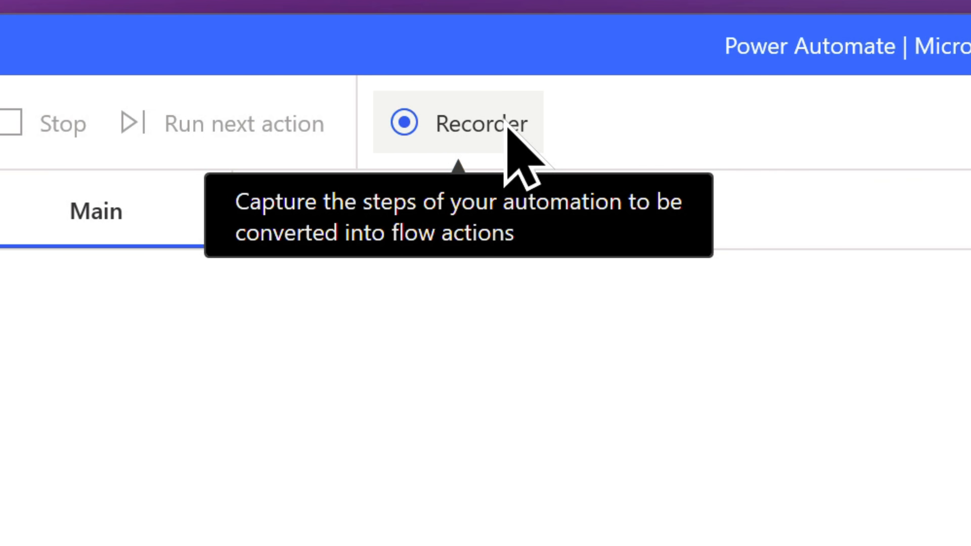
Open the Recorder, move its window aside, and start recording
click(505, 121)
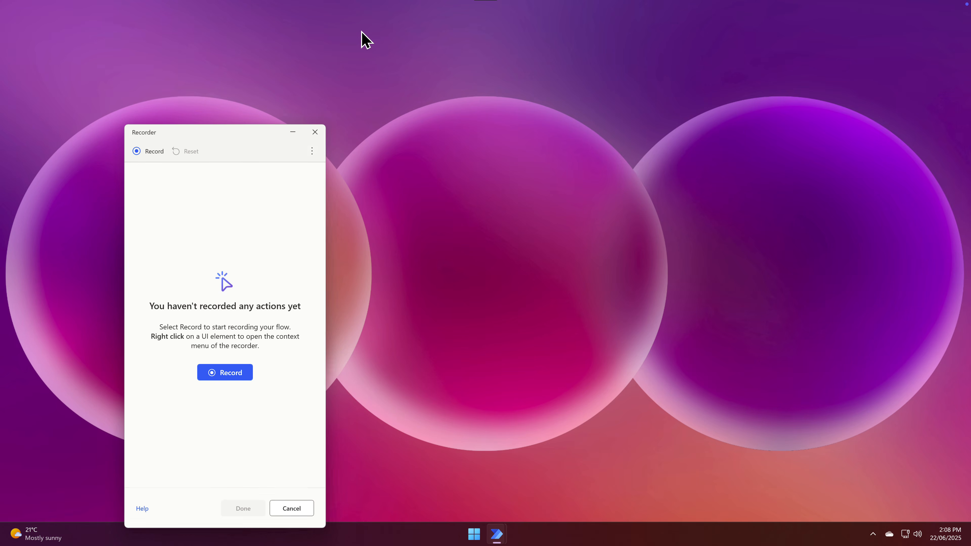
click(229, 125)
drag(229, 126, 806, 286)
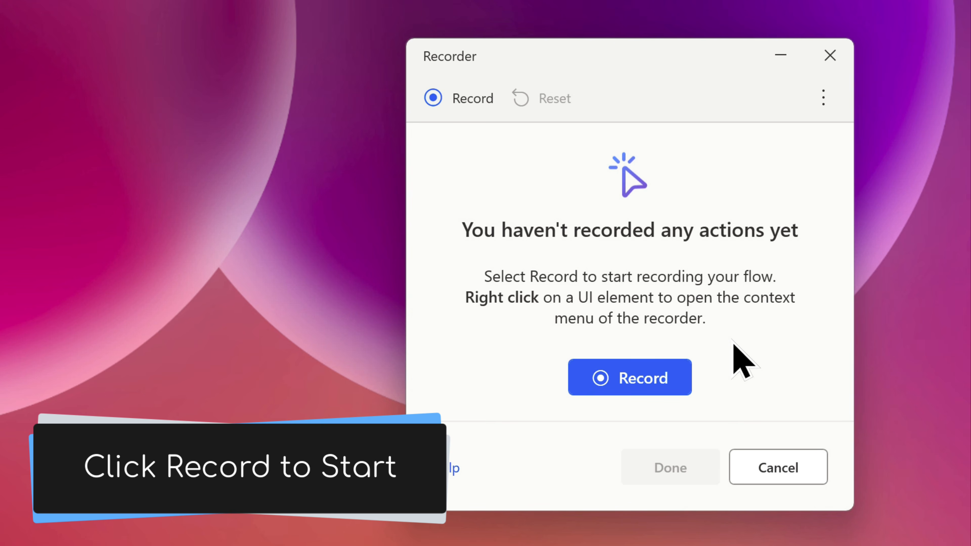
click(654, 386)
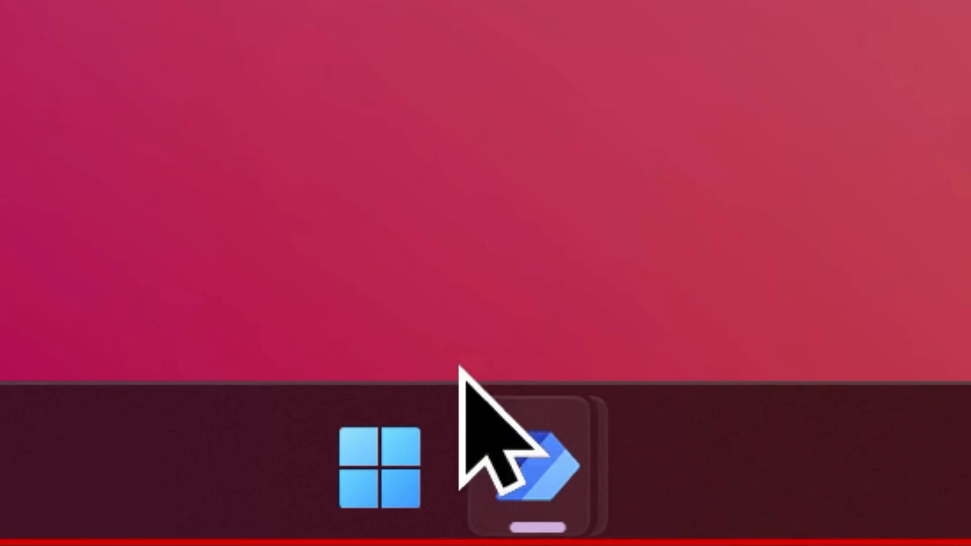
While recording, open Microsoft Store by searching the Start menu for store
click(421, 439)
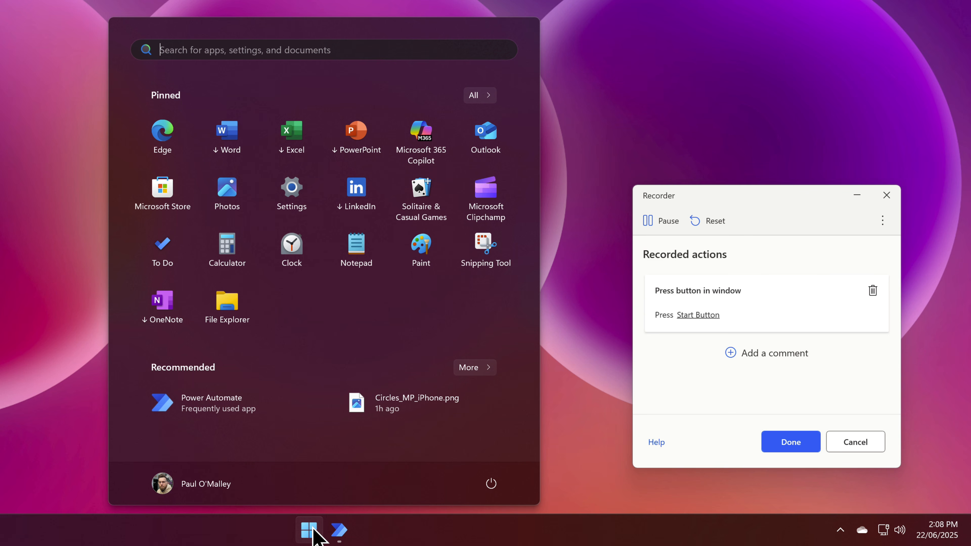
text(store)
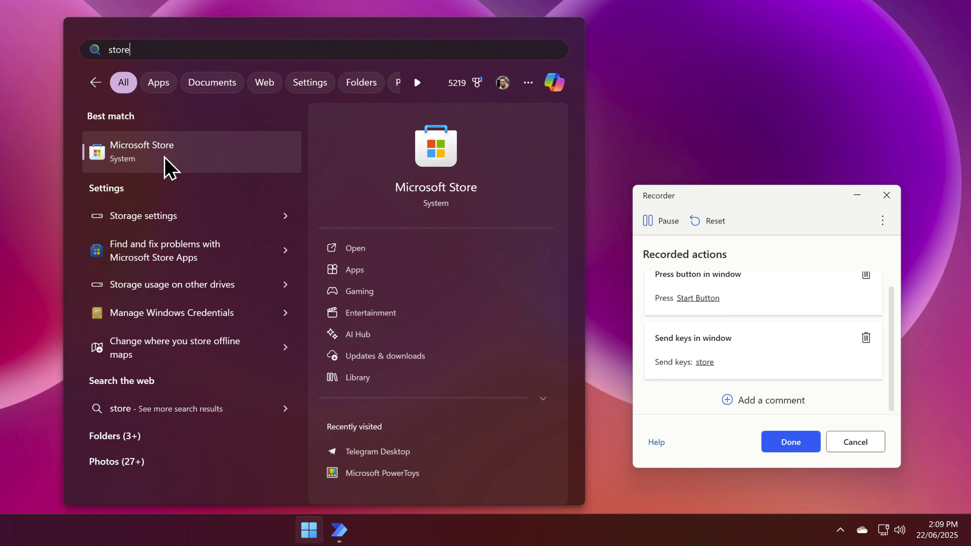
click(131, 156)
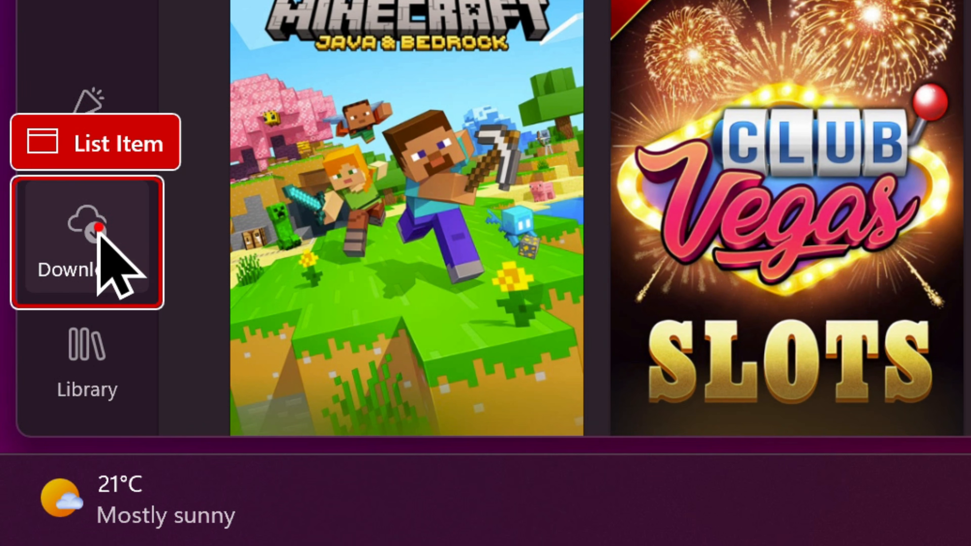
Go to the Store's Downloads page and run Check for updates
click(98, 229)
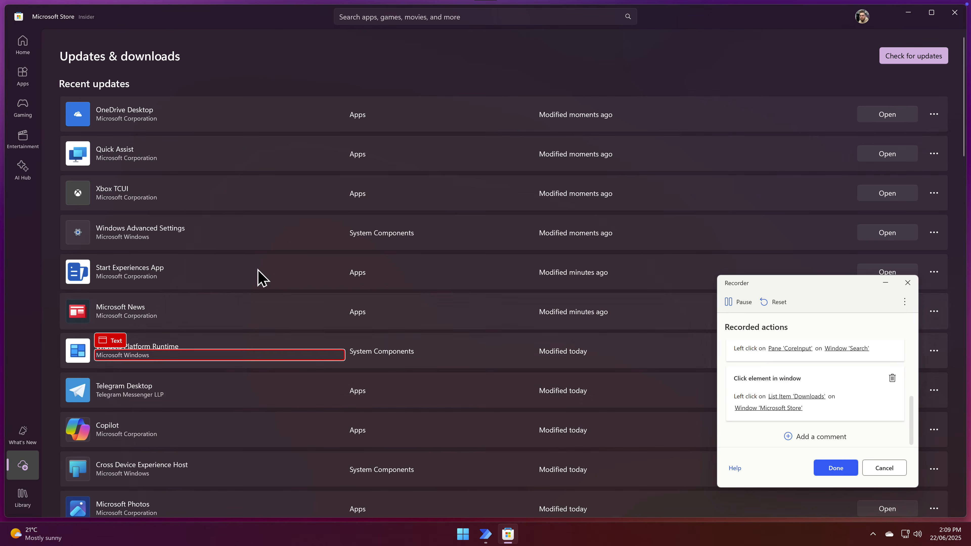
click(829, 81)
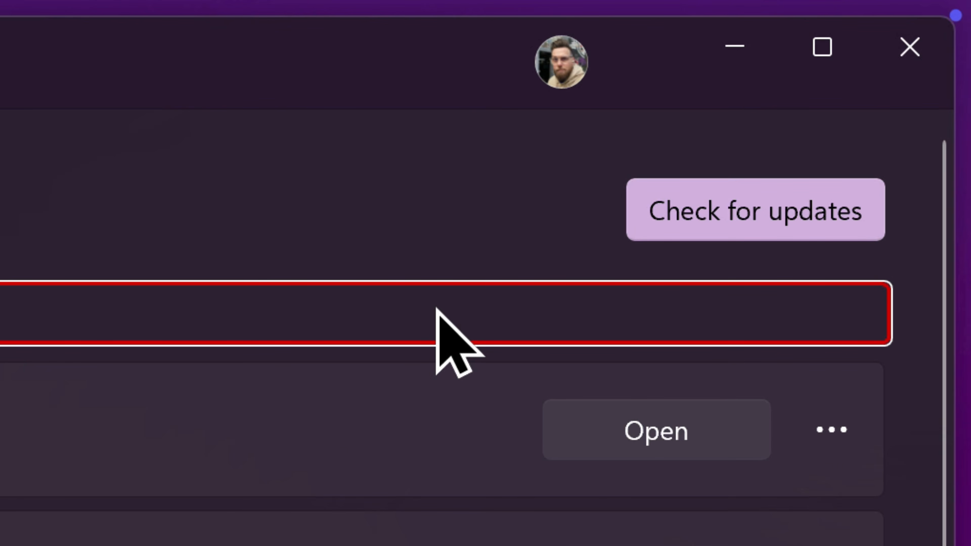
click(437, 309)
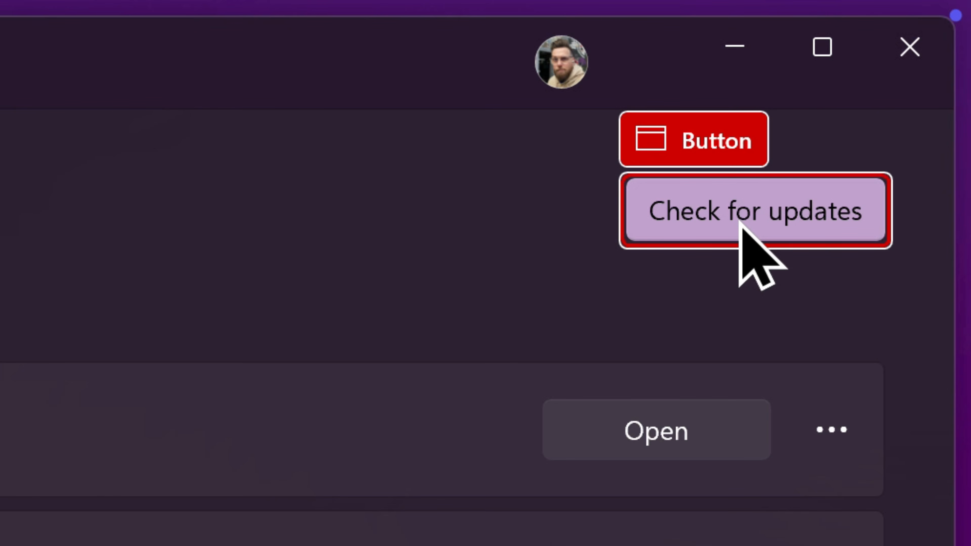
click(748, 211)
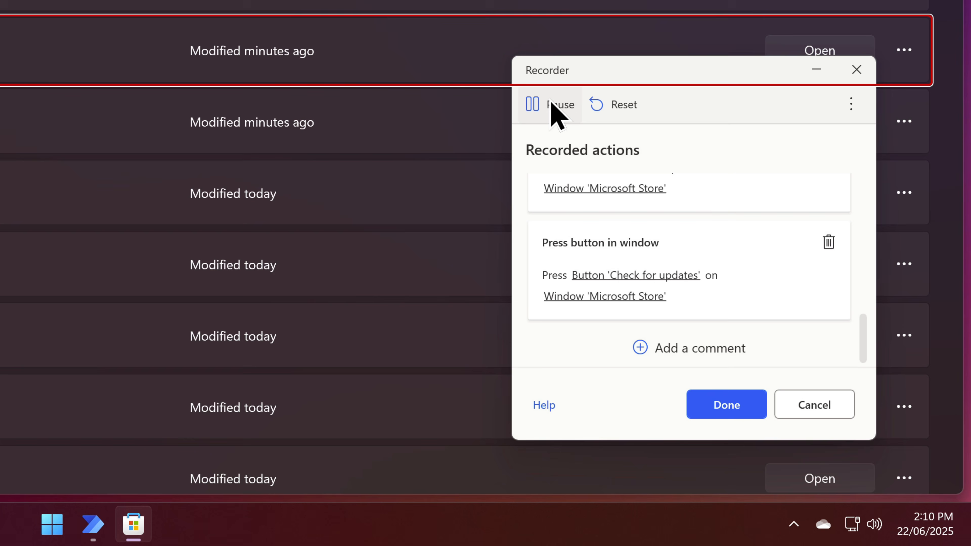
Pause the recorder, delete both recorded clicks on the 'Recent updates' text, and finish recording
click(558, 107)
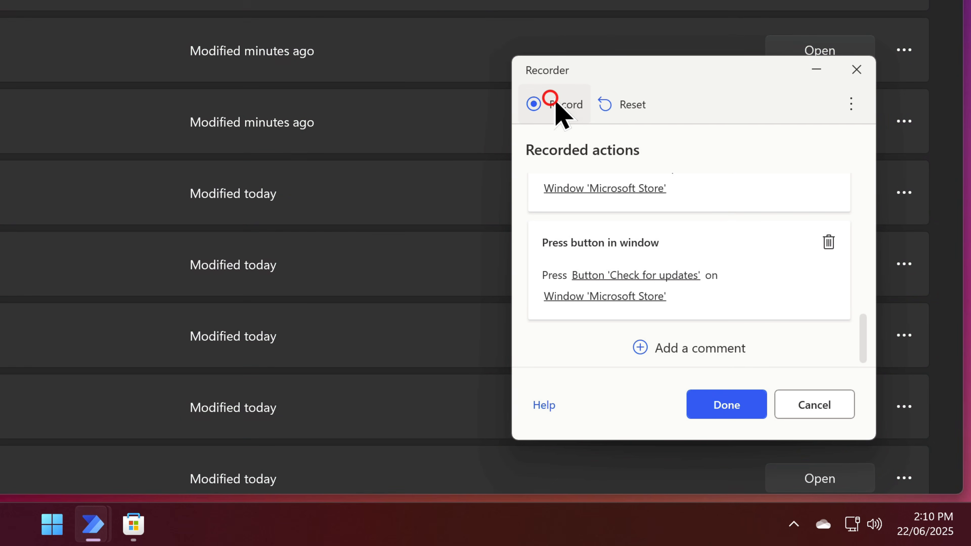
drag(633, 56, 633, 33)
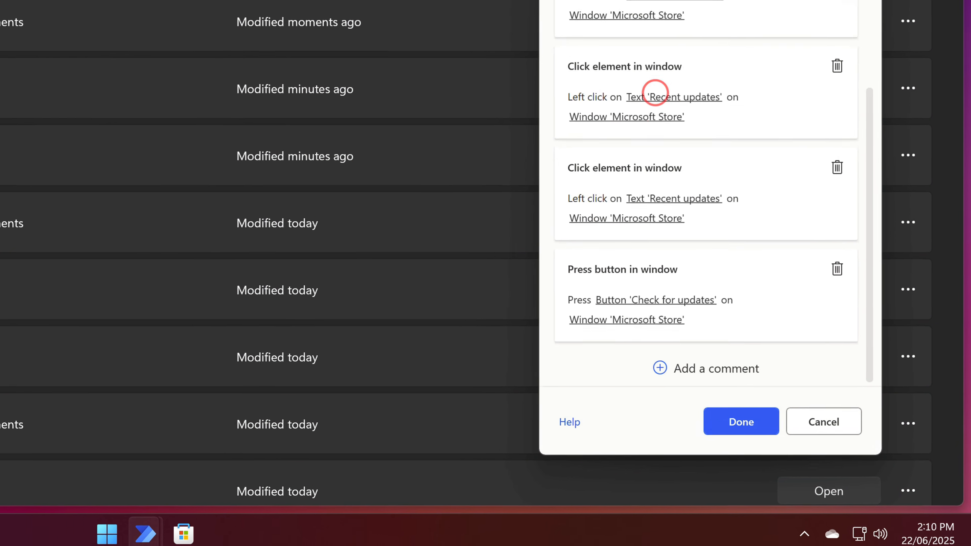
drag(688, 0, 783, 0)
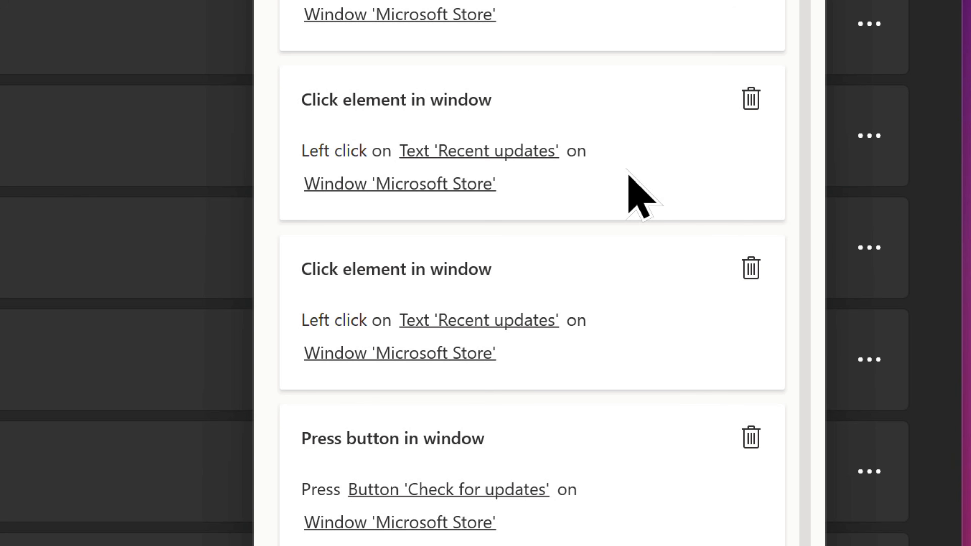
click(749, 105)
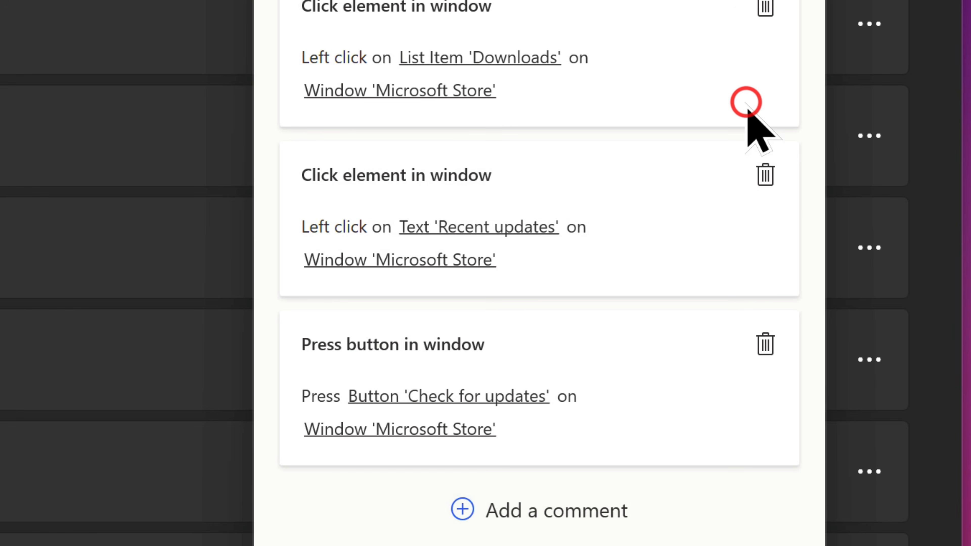
click(765, 174)
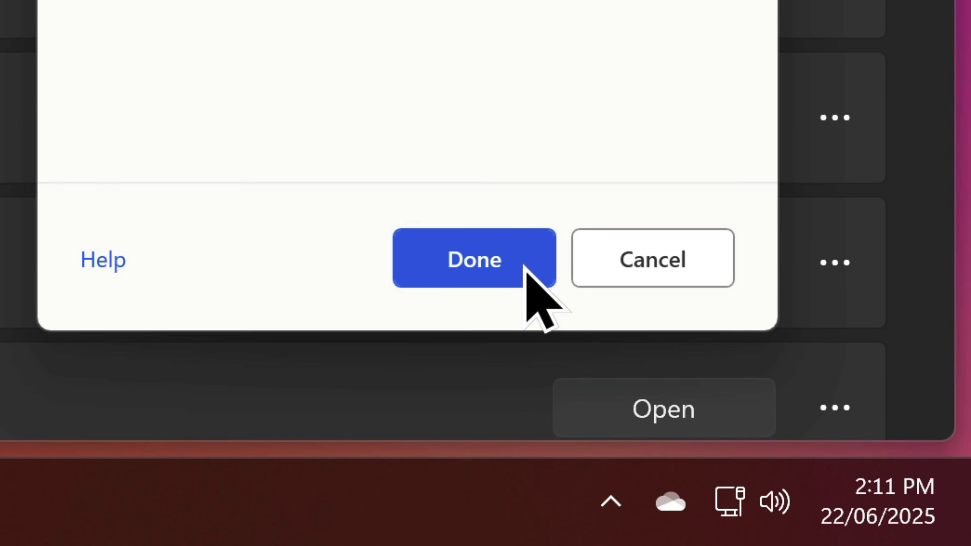
click(524, 265)
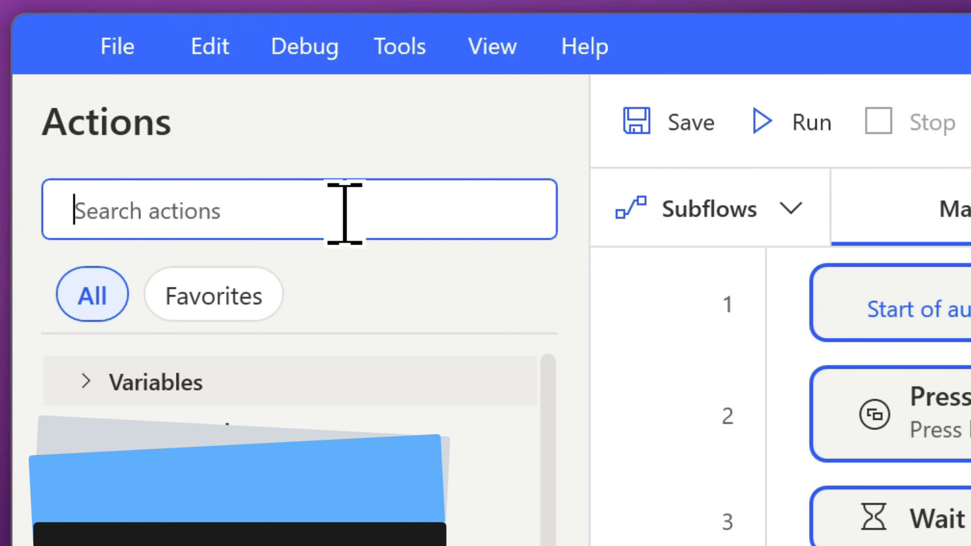
Insert a Wait for window content action before the Downloads click, waiting for the Microsoft Store window
click(347, 210)
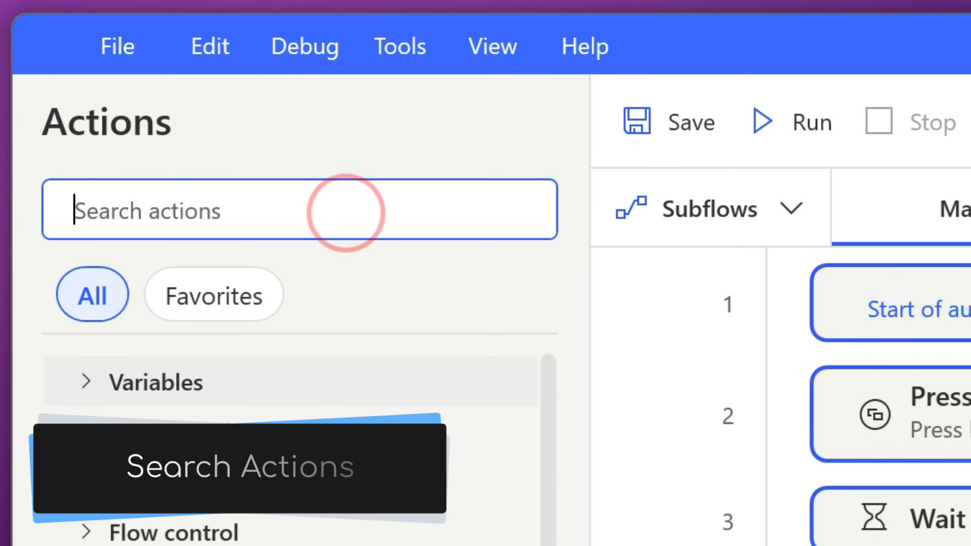
text(wait)
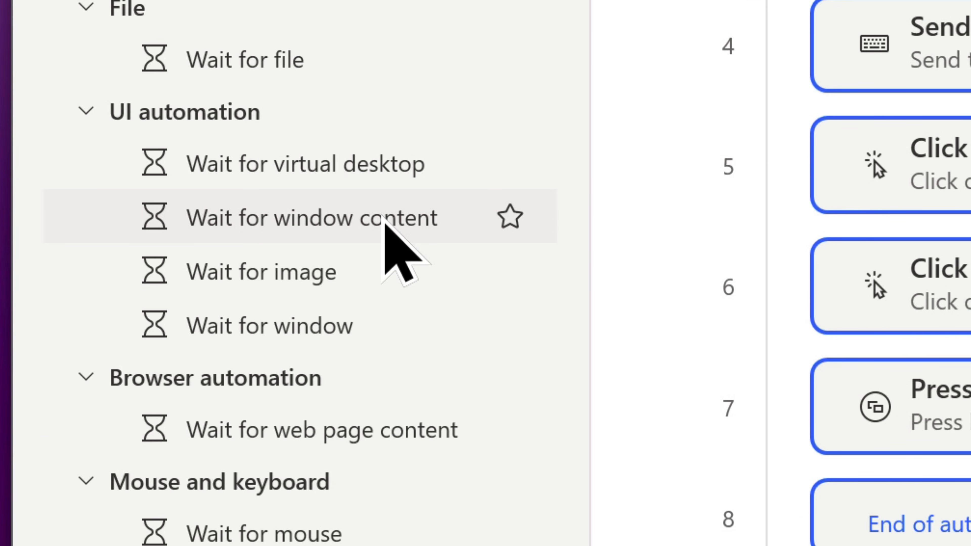
mouse_move(384, 225)
drag(384, 223, 458, 278)
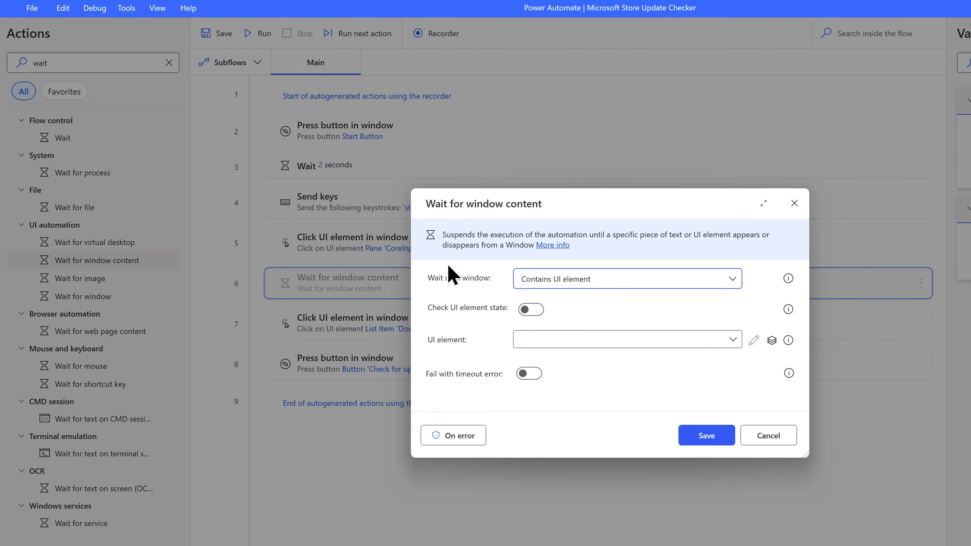
click(606, 339)
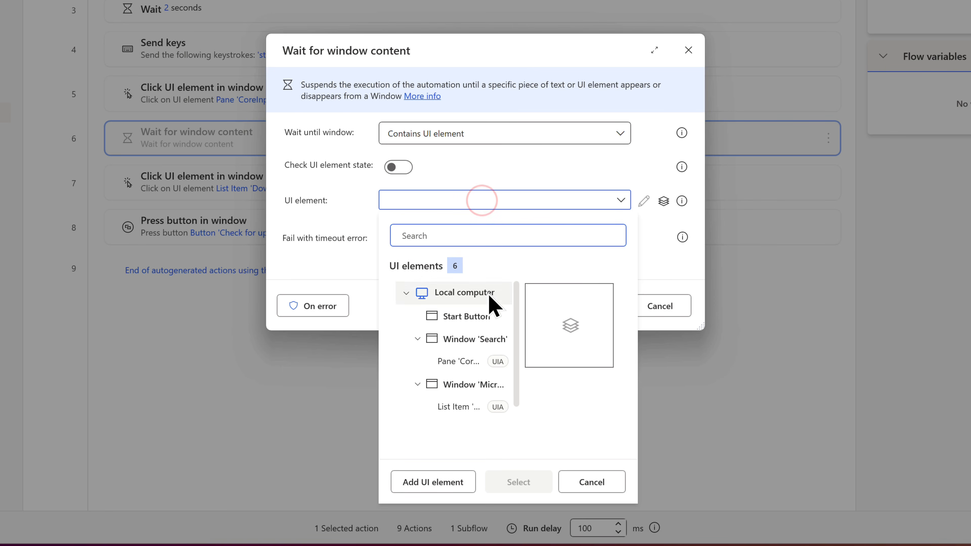
click(477, 389)
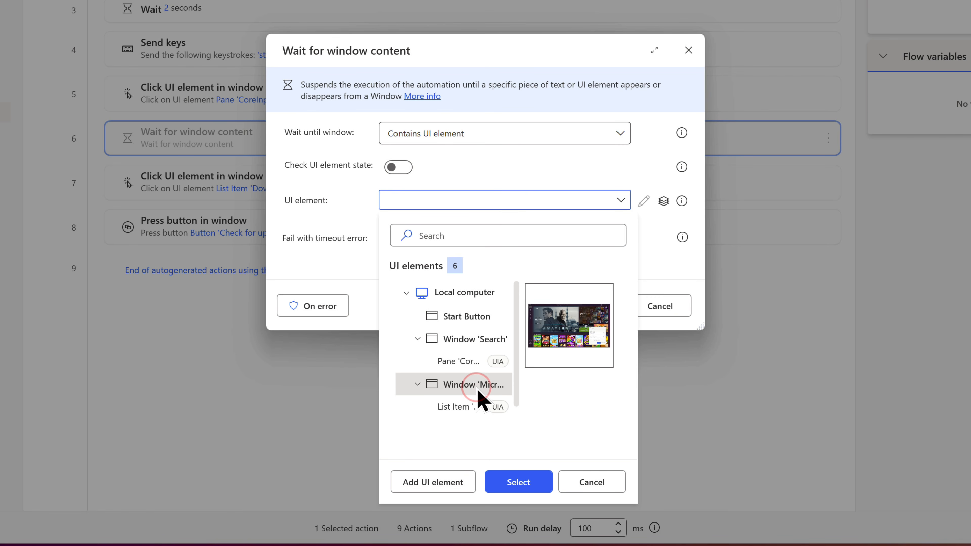
click(521, 484)
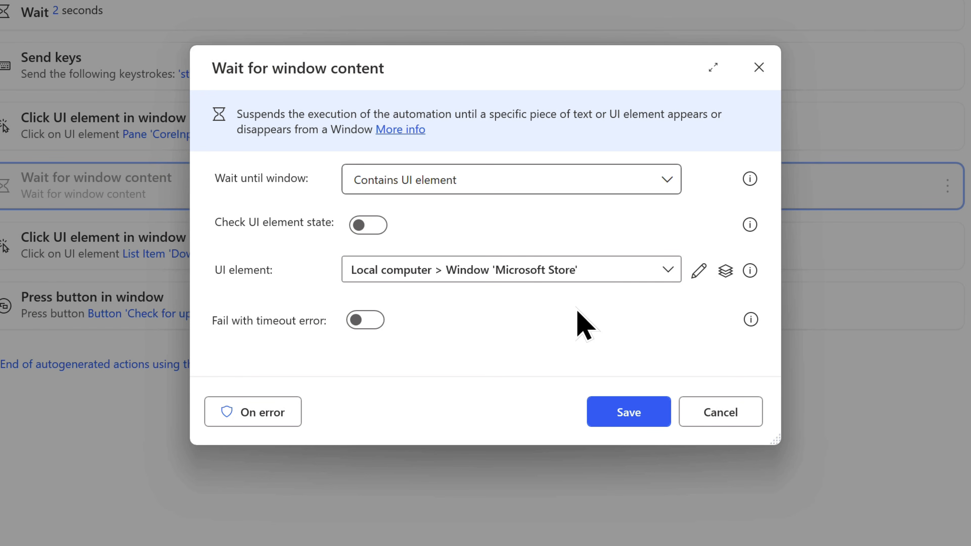
click(641, 418)
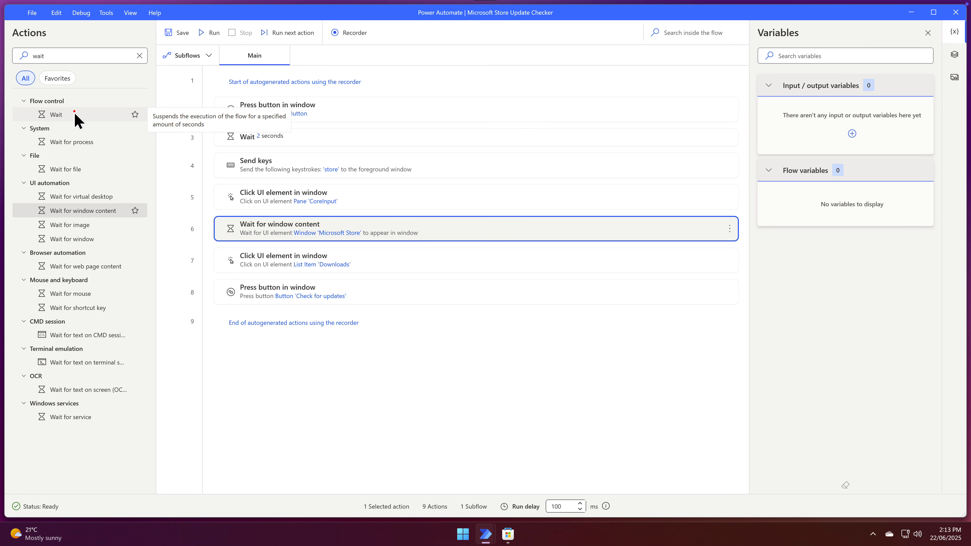
Add a 5-second Wait action before pressing Check for updates
drag(75, 114, 341, 276)
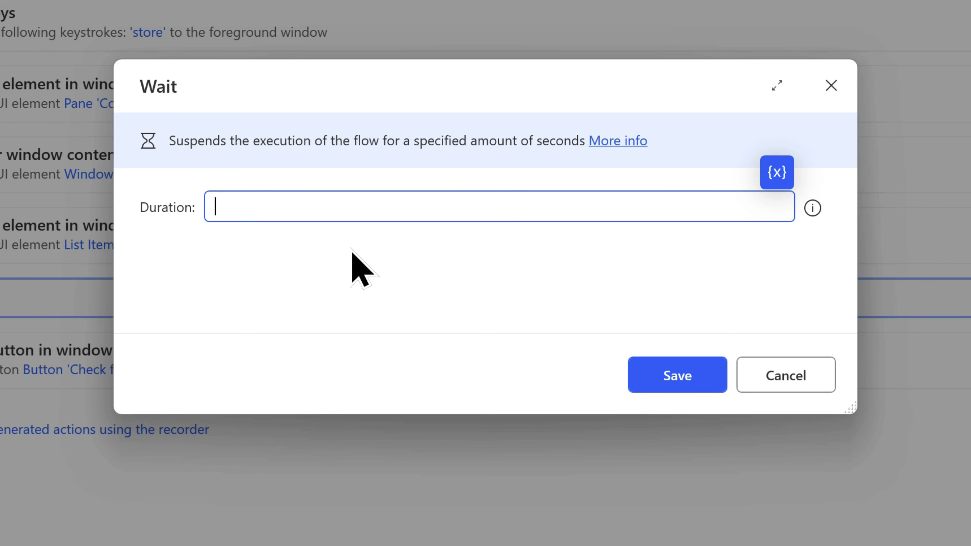
text(5)
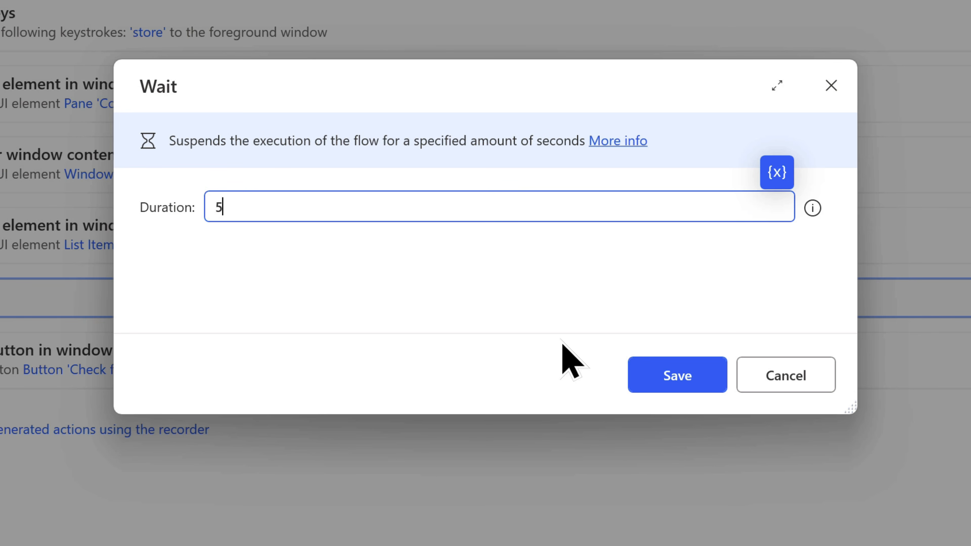
click(652, 378)
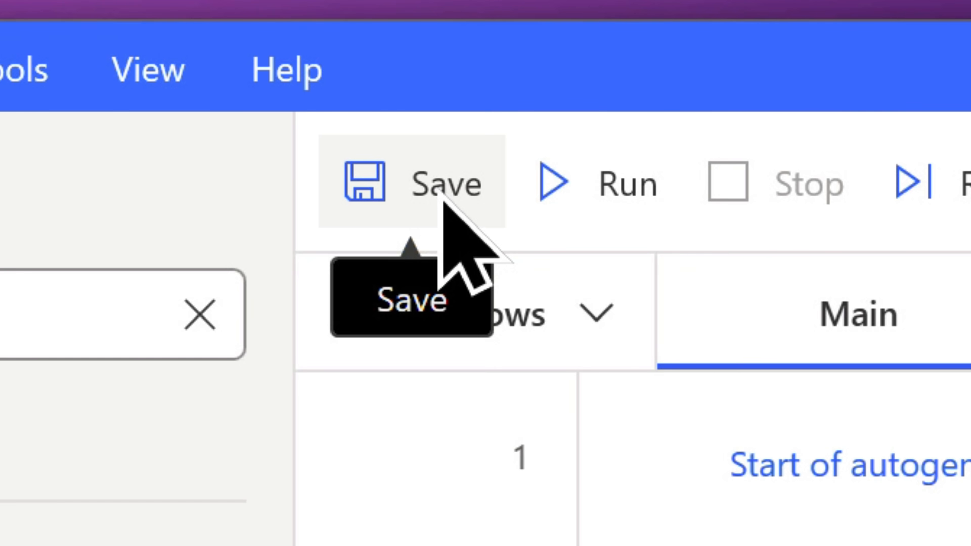
Save the flow and close the flow designer
click(443, 191)
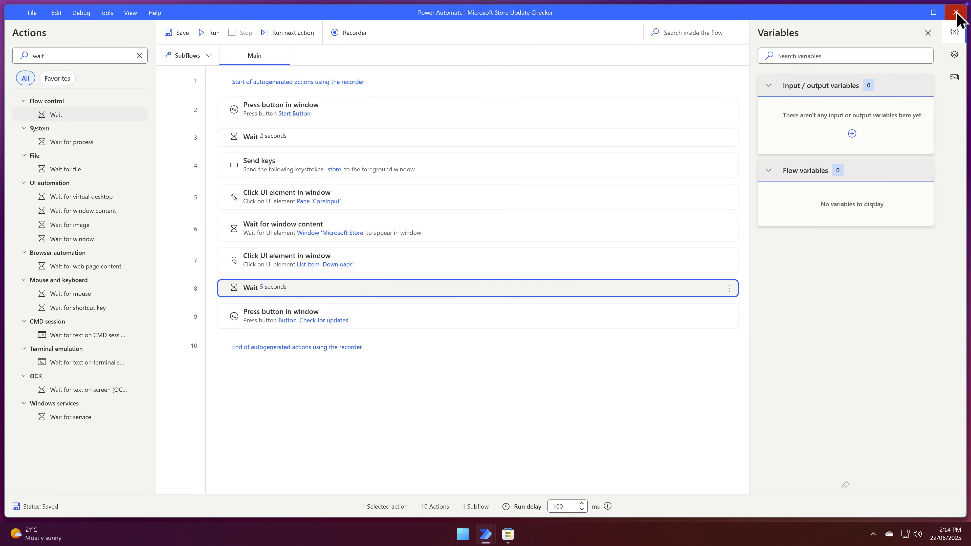
click(957, 13)
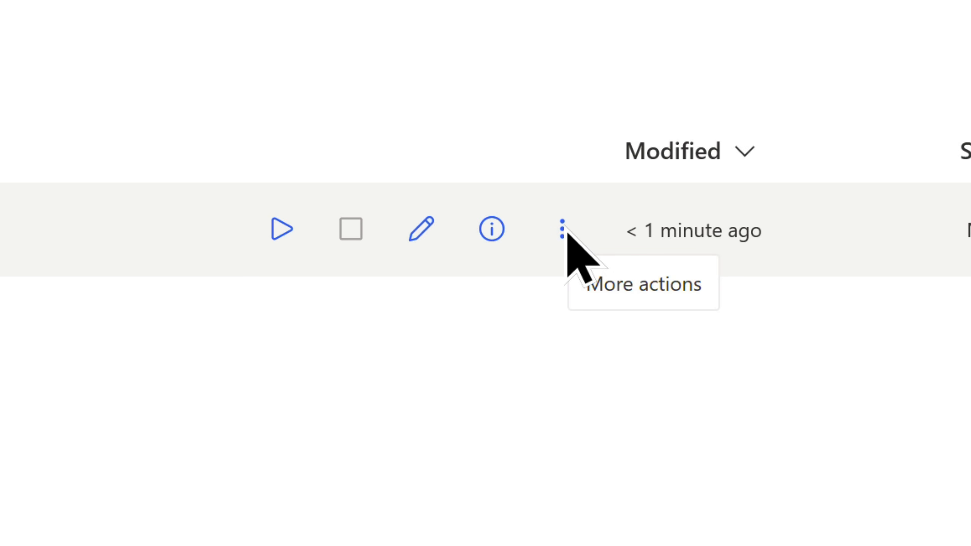
Open the flow's properties, assign the keyboard shortcut Ctrl + Alt + A, save it and close the properties panel
click(563, 229)
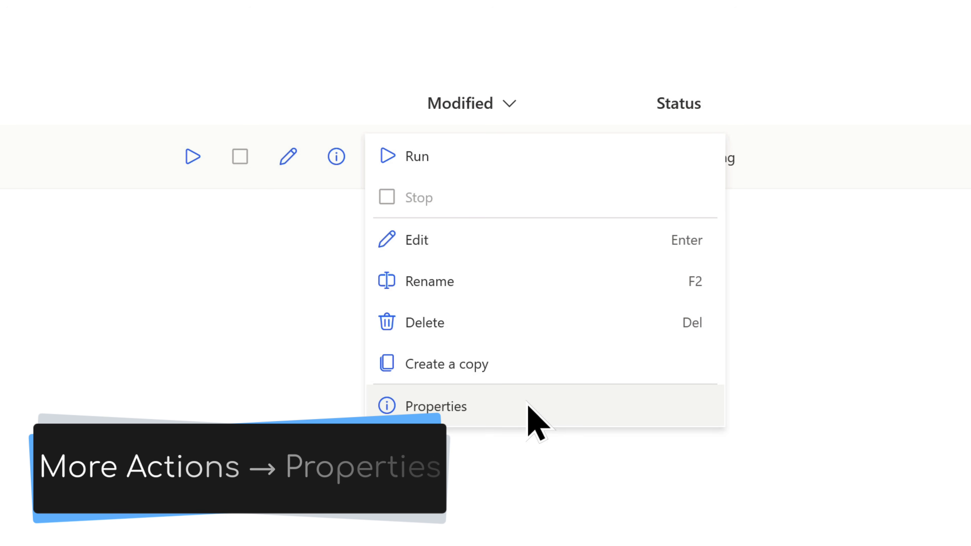
click(528, 405)
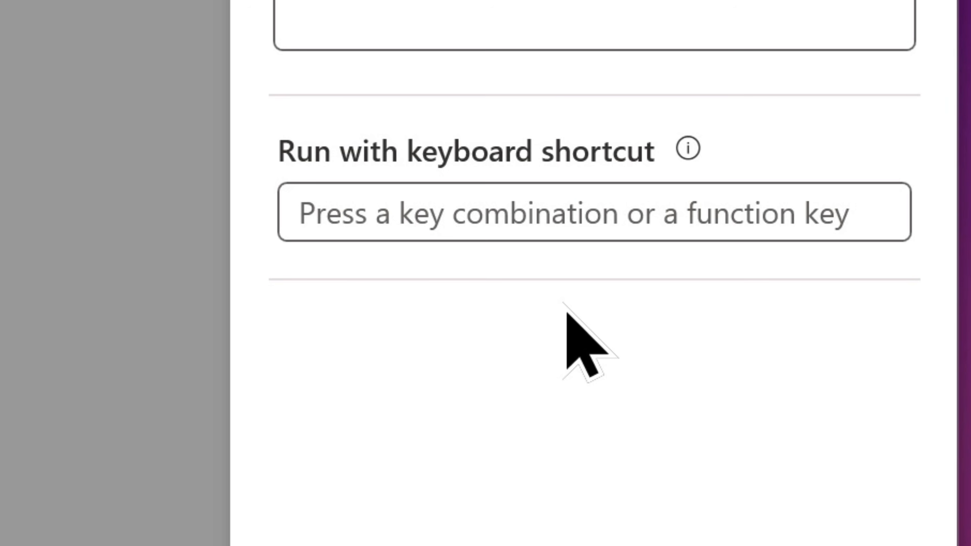
click(511, 201)
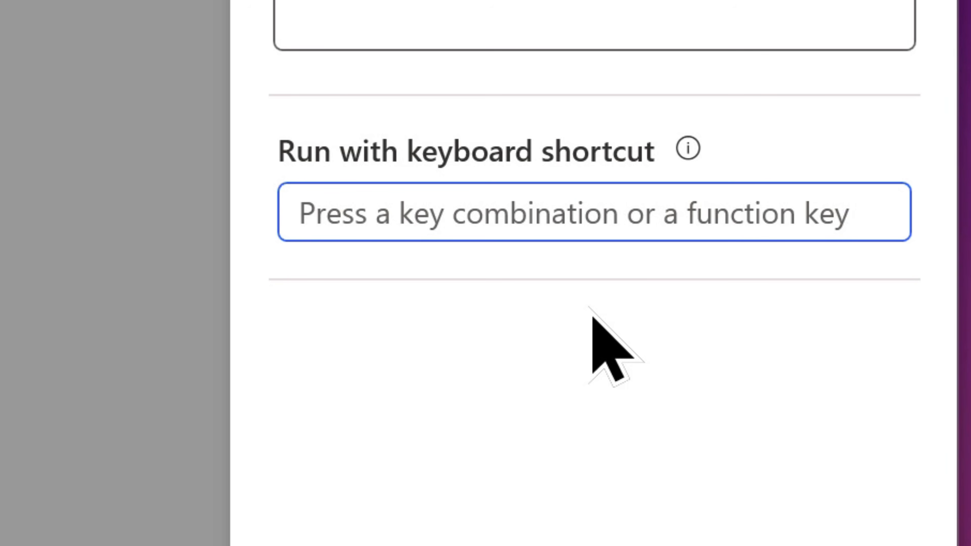
key(ctrl)
key(ctrl+alt+a)
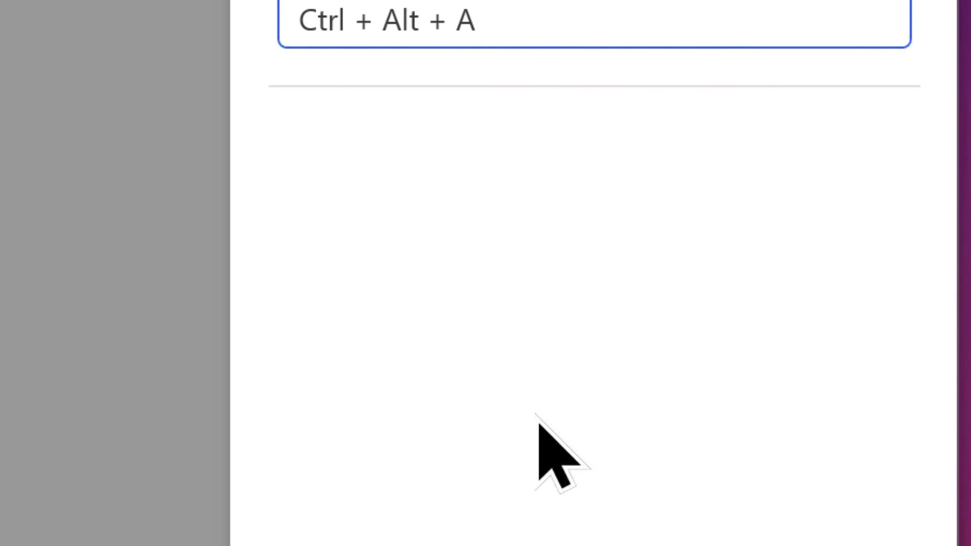
click(380, 357)
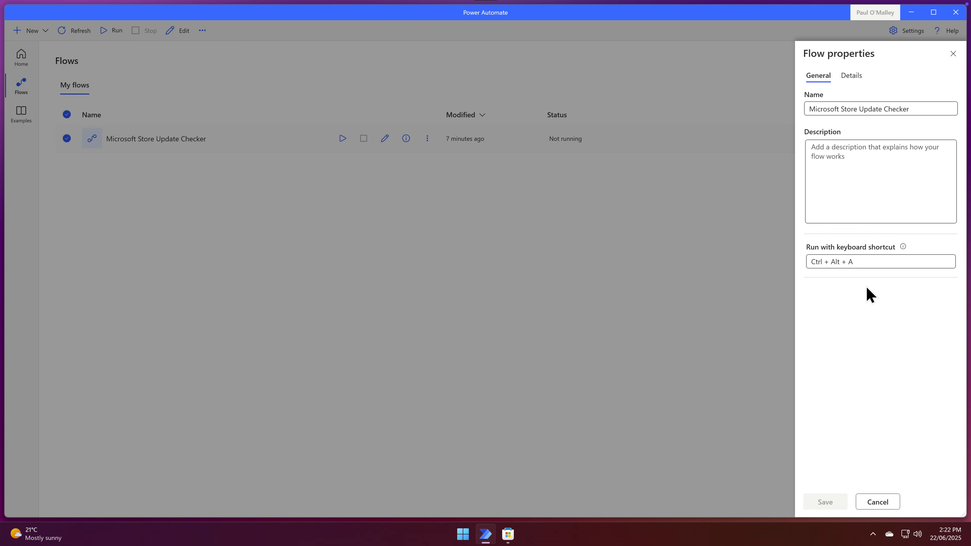
click(953, 53)
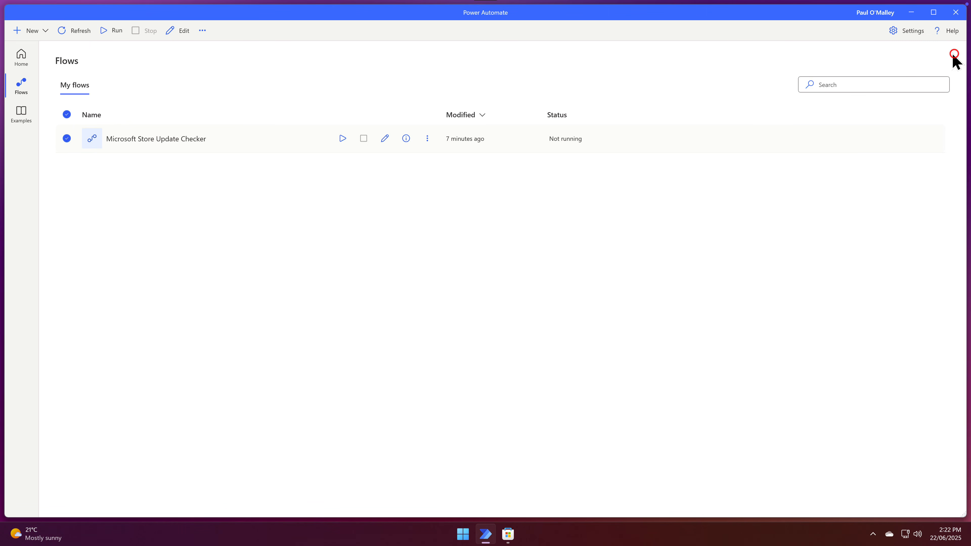
Minimize Power Automate and close the Microsoft Store window to clear the desktop for a test run
click(909, 12)
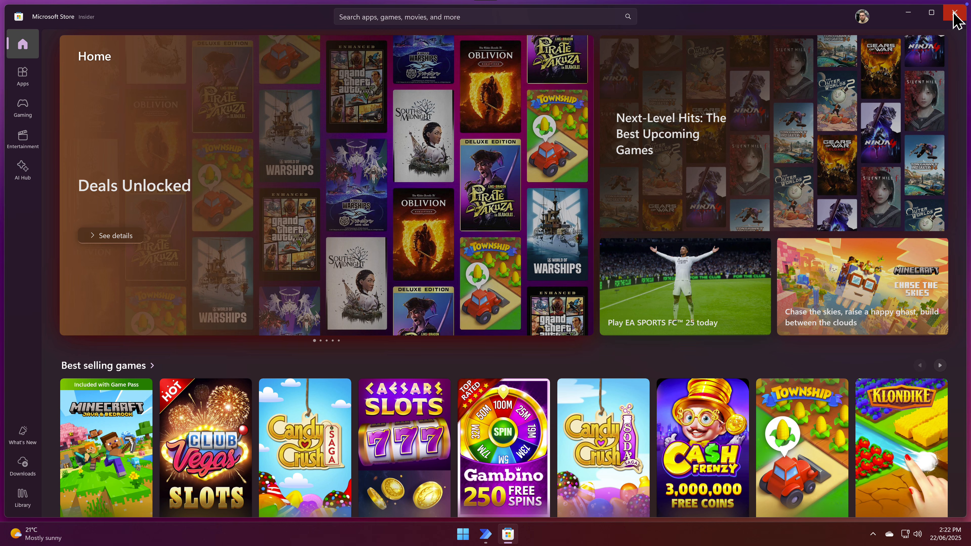
click(956, 13)
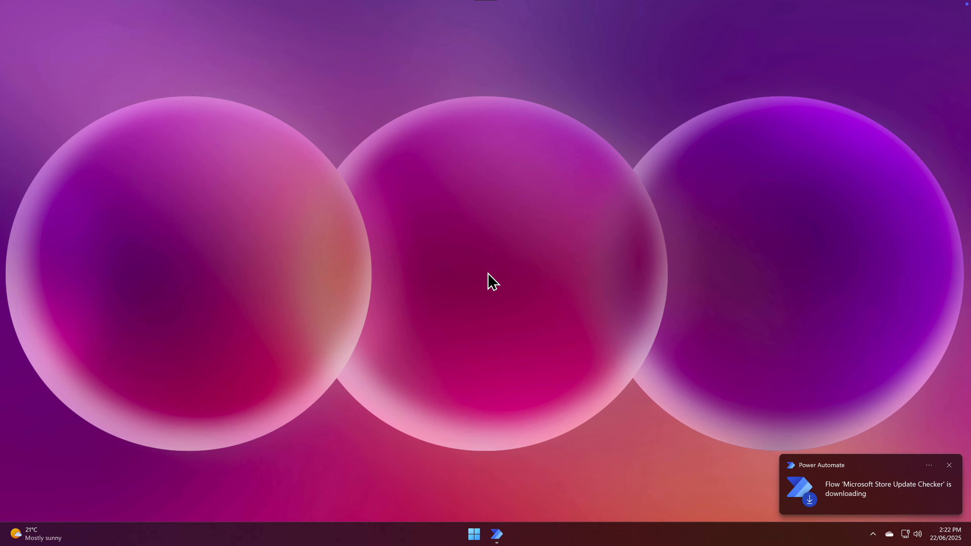
Run the flow by its shortcut so it opens Microsoft Store from Start, goes to Downloads and checks for updates
key(super)
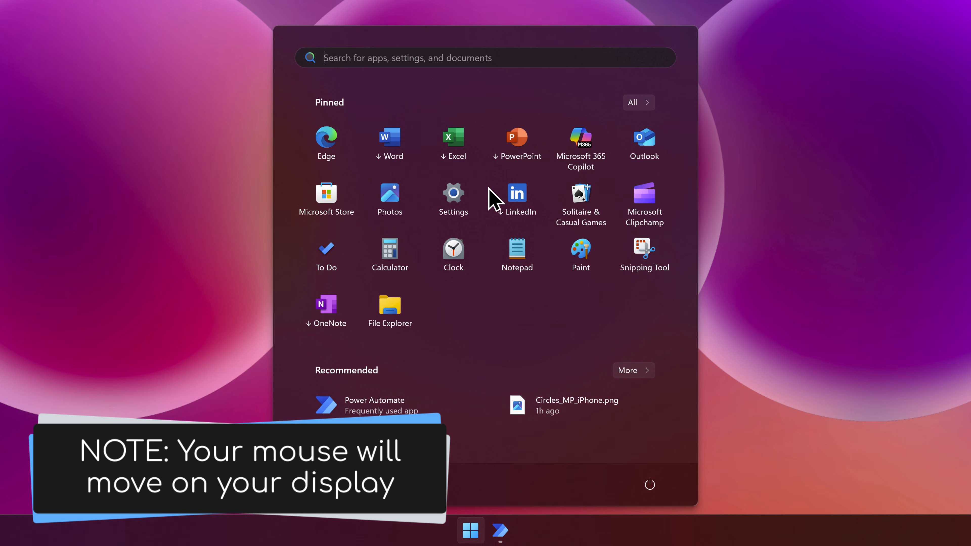
text(store)
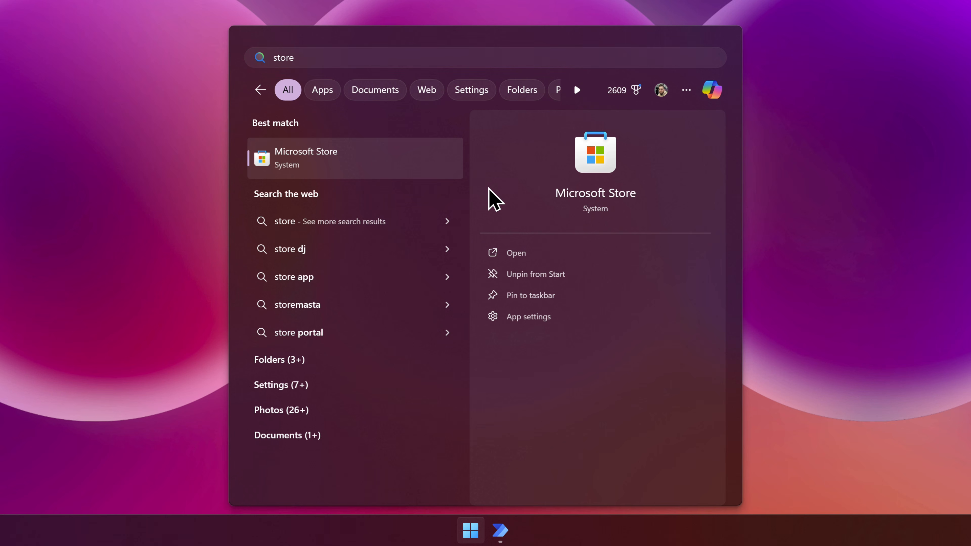
key(Return)
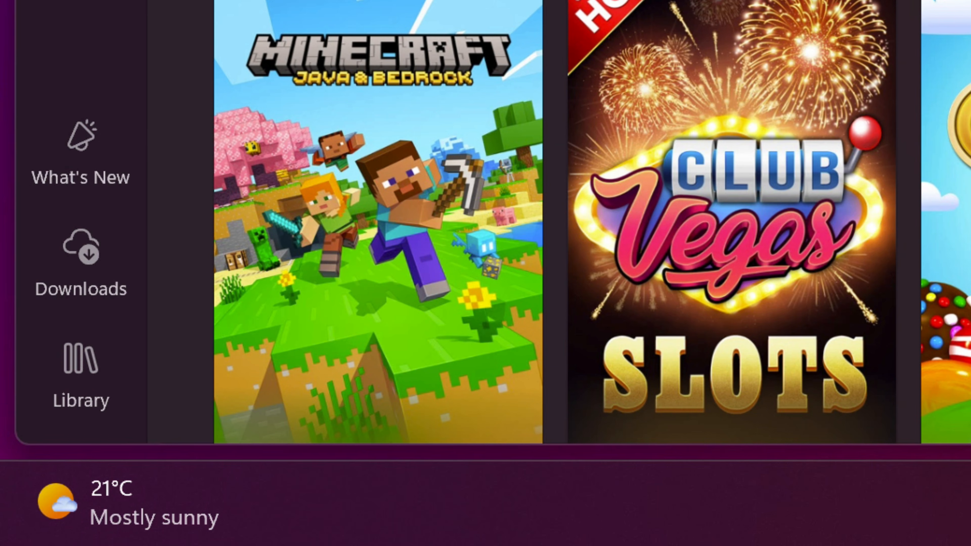
click(81, 264)
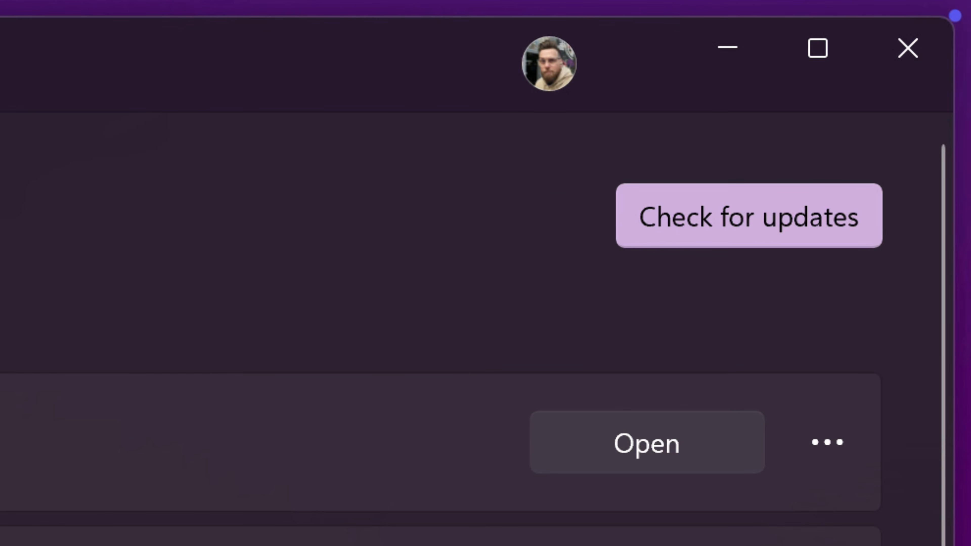
click(749, 216)
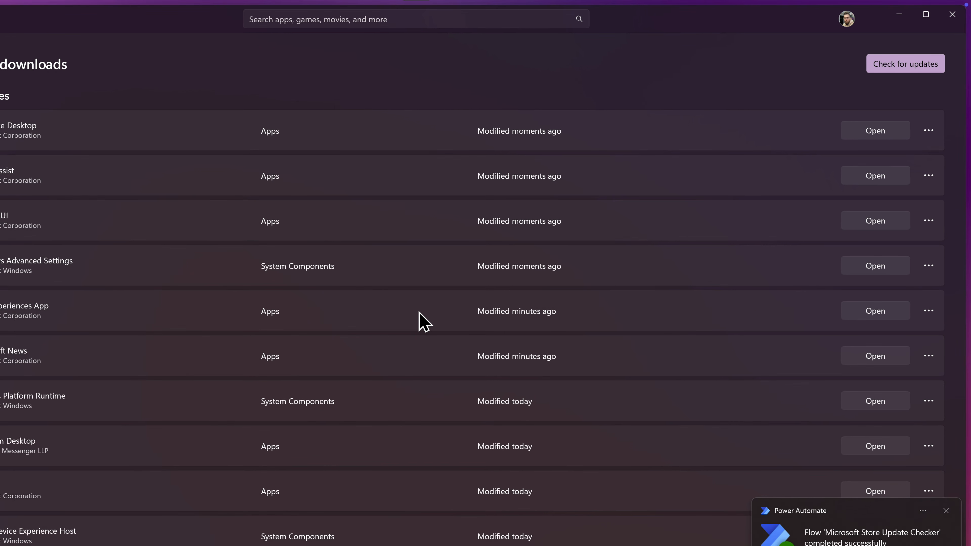
Close Microsoft Store, bring Power Automate back from the taskbar and dismiss the flow completion notification
click(953, 14)
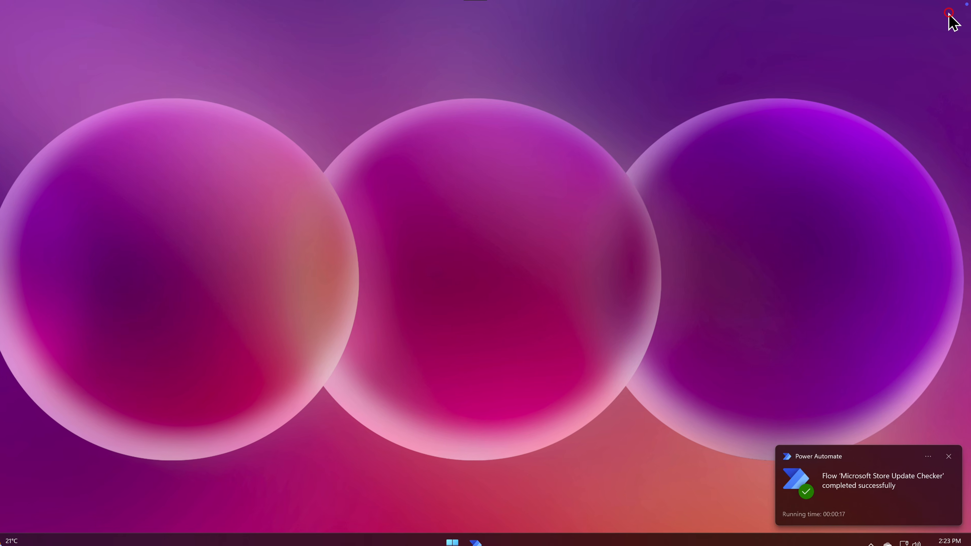
click(493, 537)
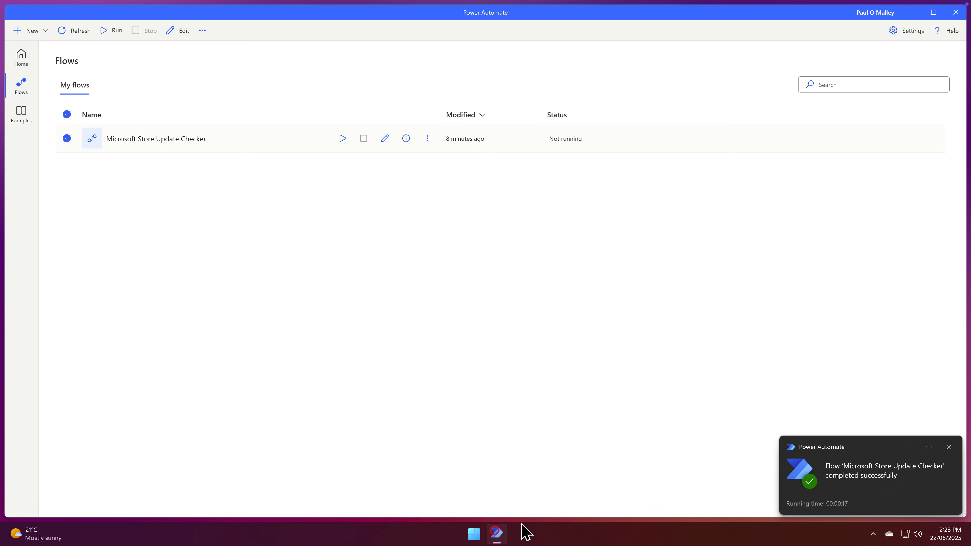
click(949, 447)
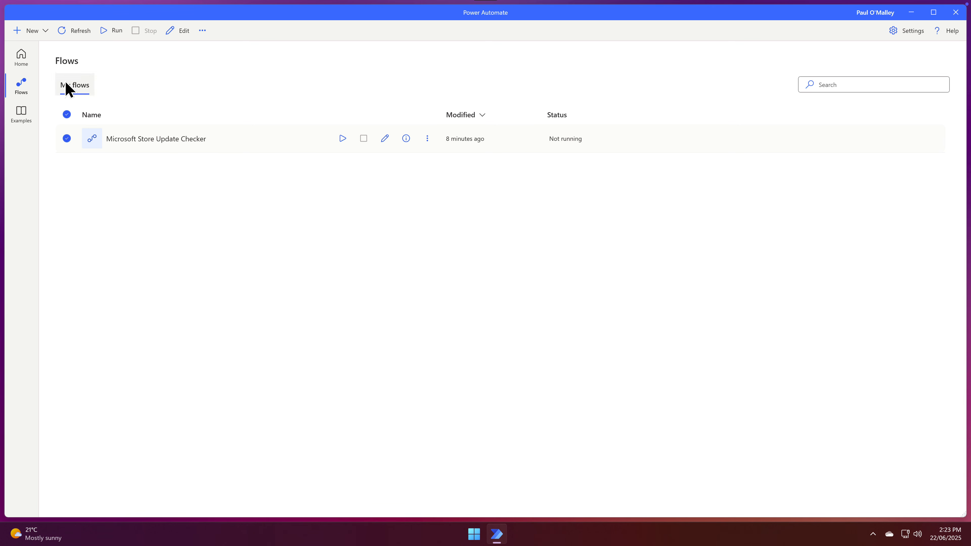
Switch to the Home page and minimize Power Automate
click(19, 57)
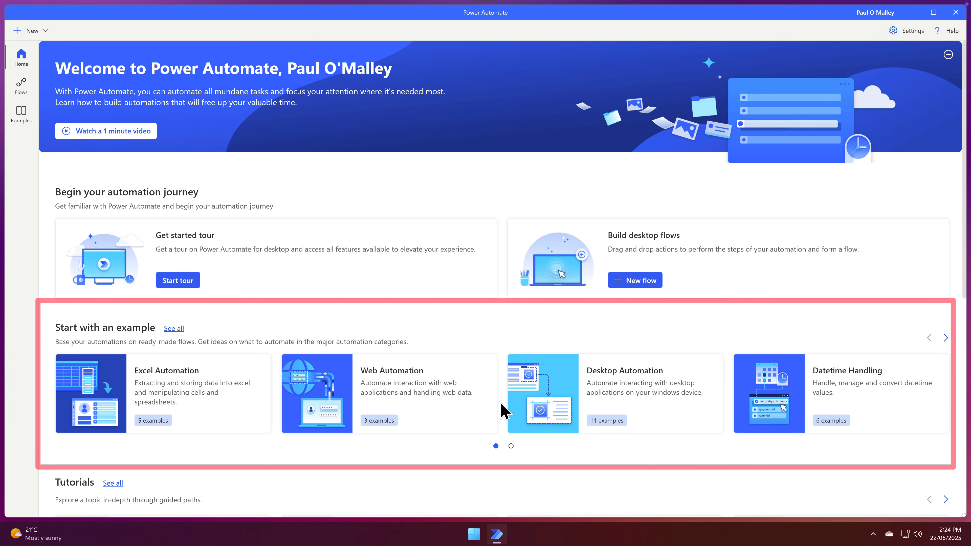
click(913, 12)
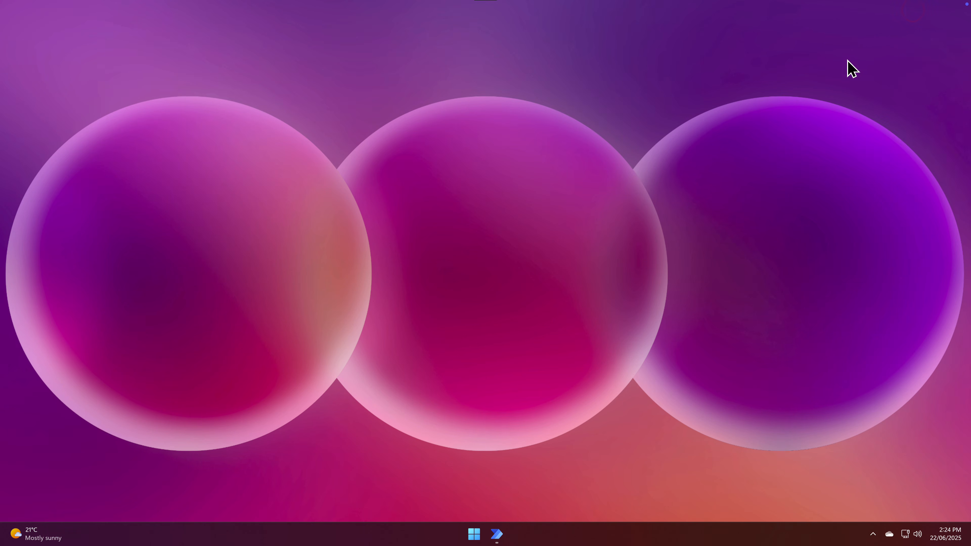